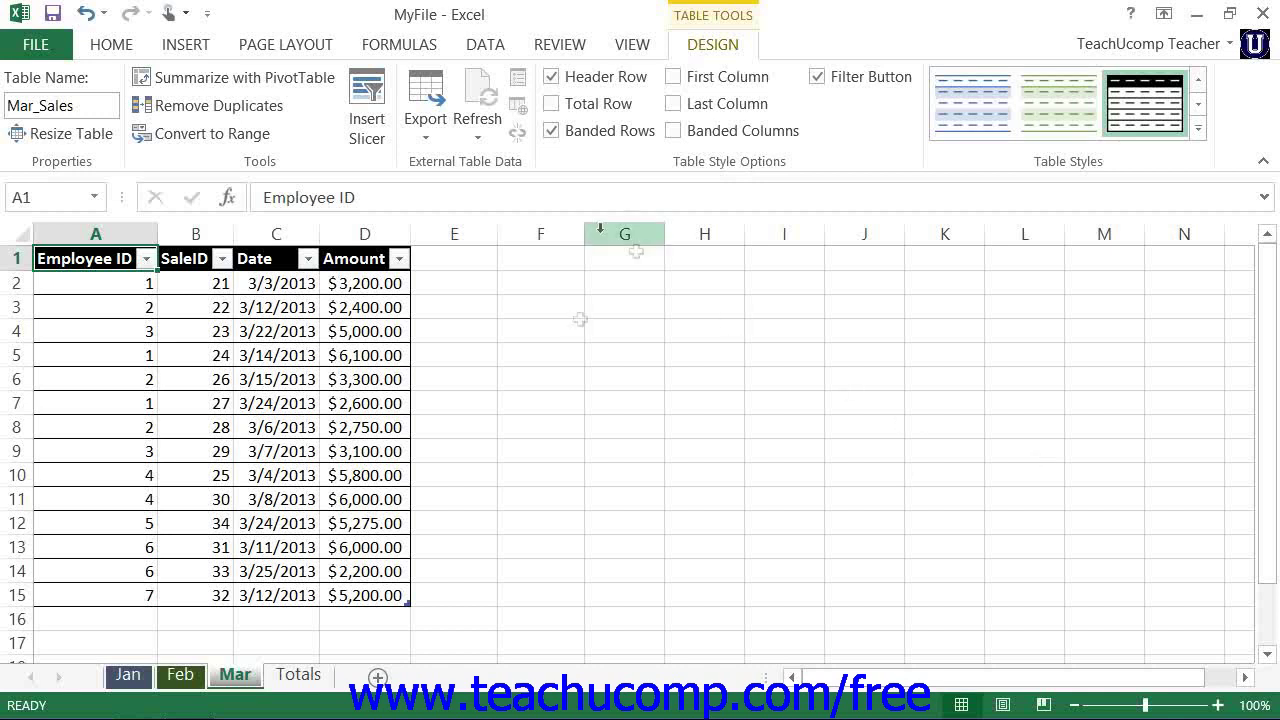
- Confirm that the March sales table is named Mar_Sales
left_click(88, 103)
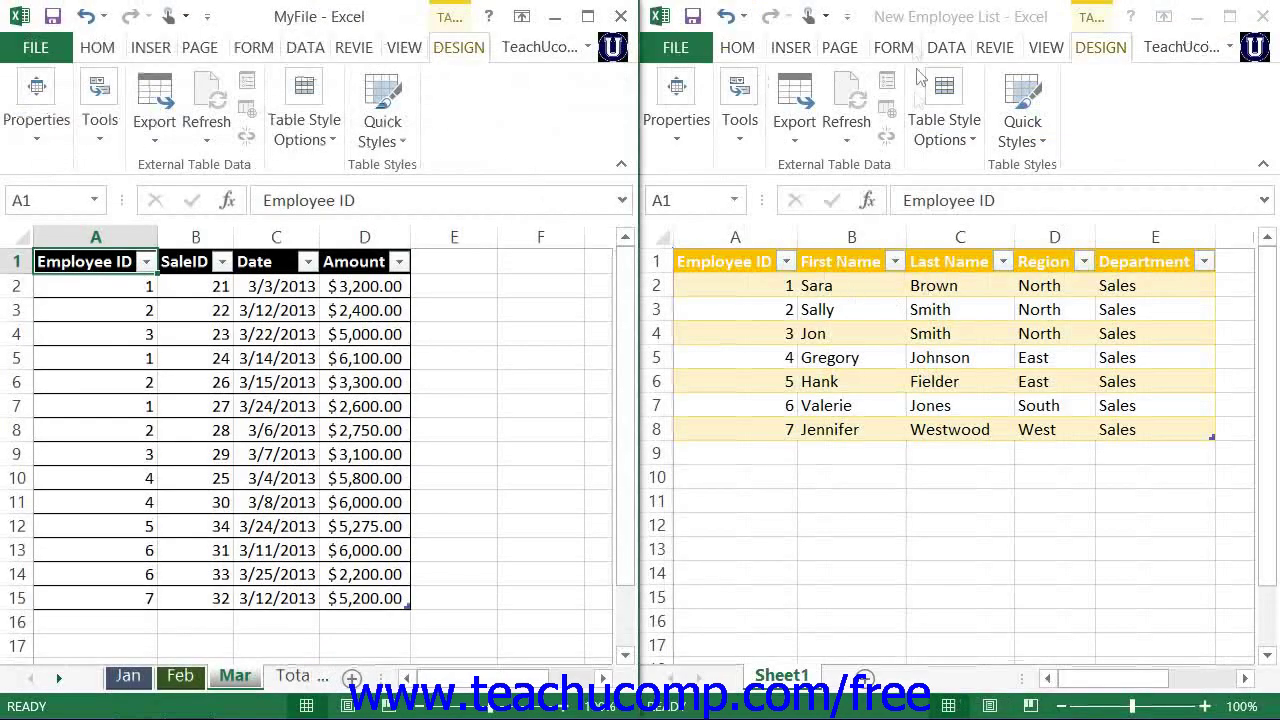
- Switch back to MyFile and maximize its window over the New Employee List workbook
left_click(915, 17)
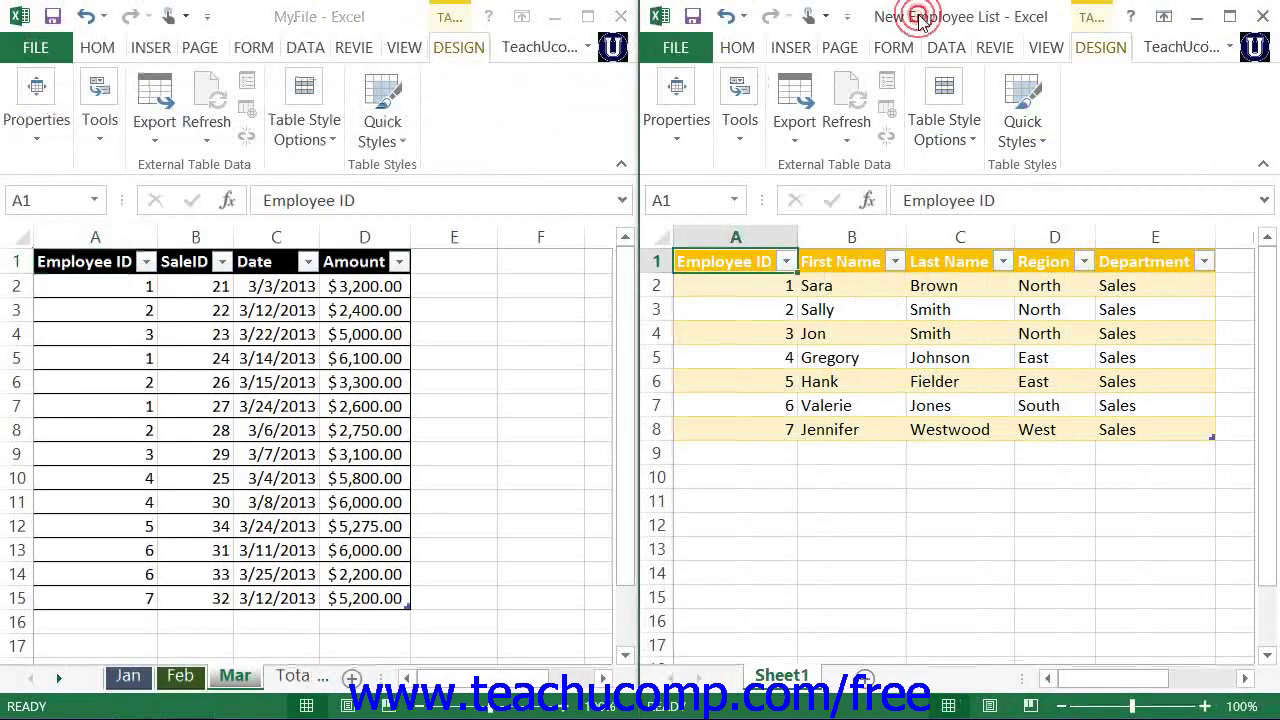
left_click(341, 22)
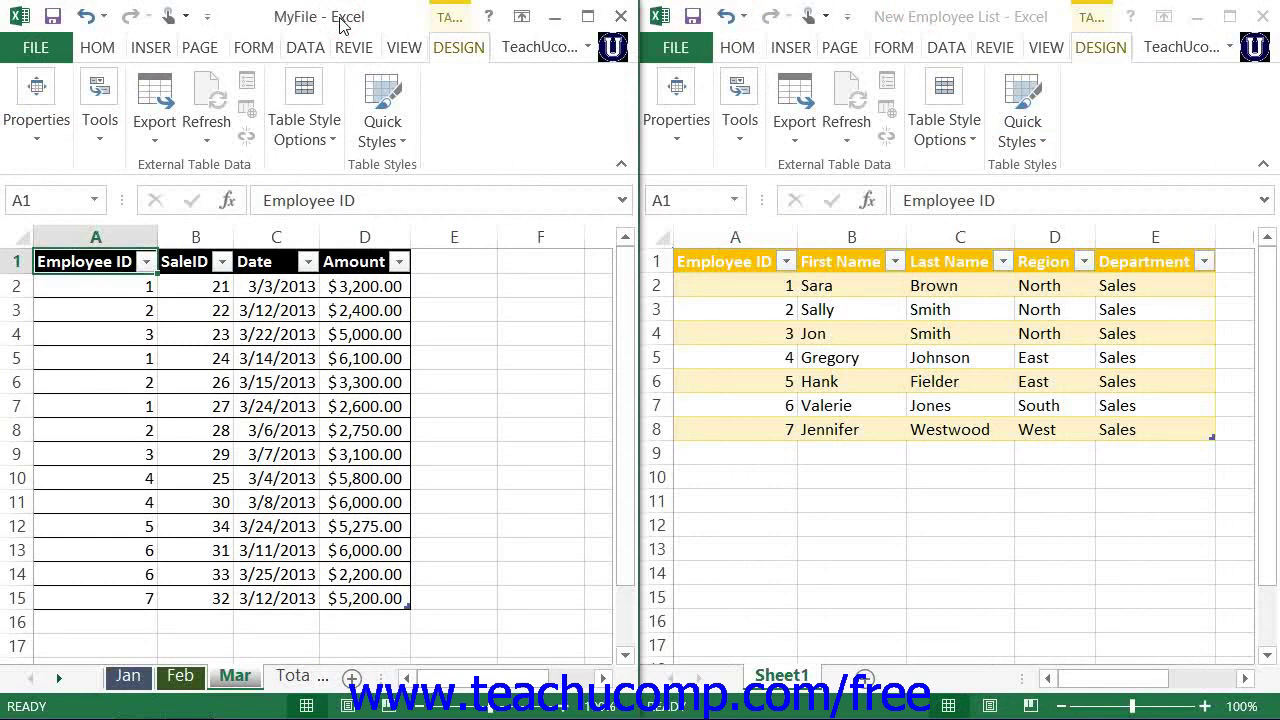
left_click(588, 16)
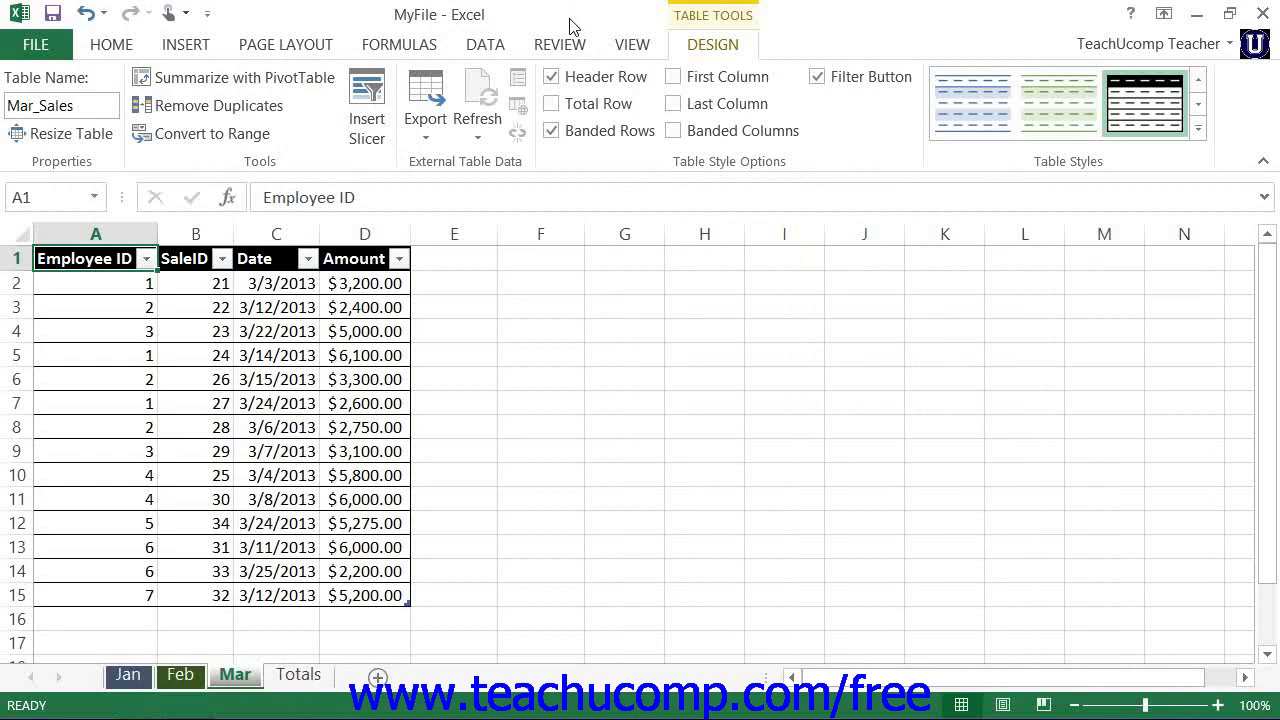
- Open the Workbook Connections list from the Data ribbon, showing no connections yet
left_click(484, 46)
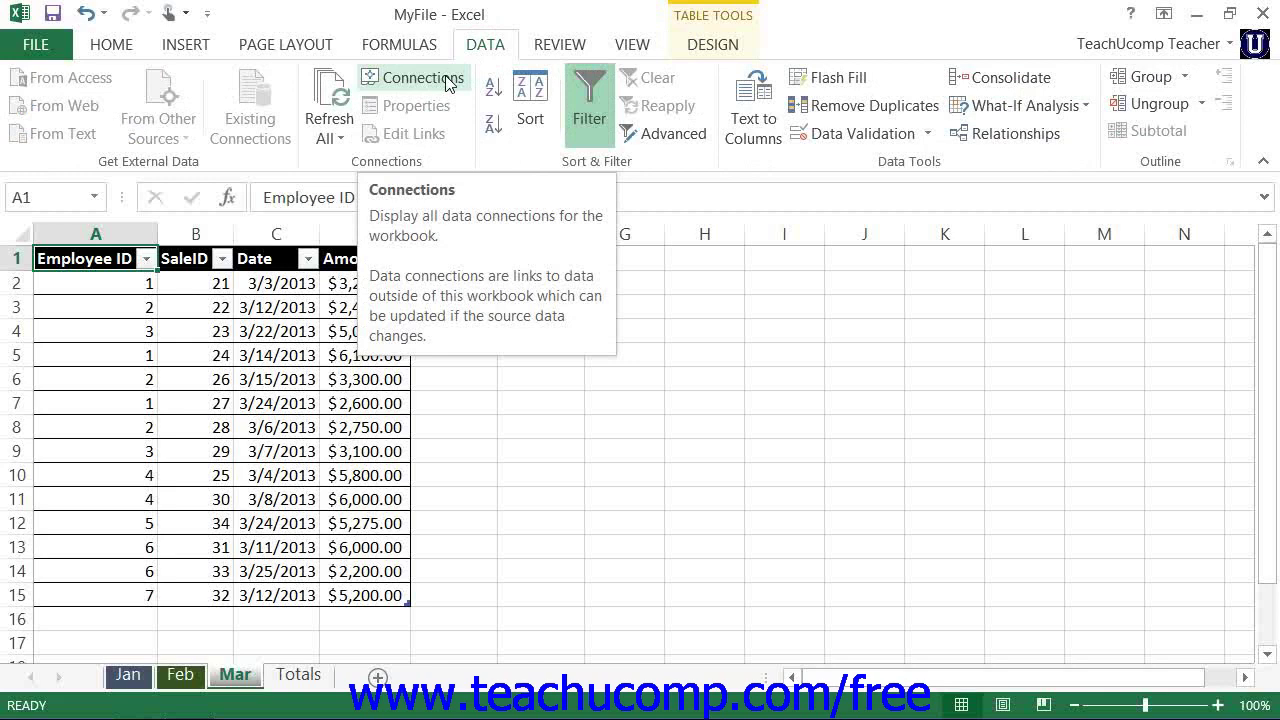
left_click(446, 80)
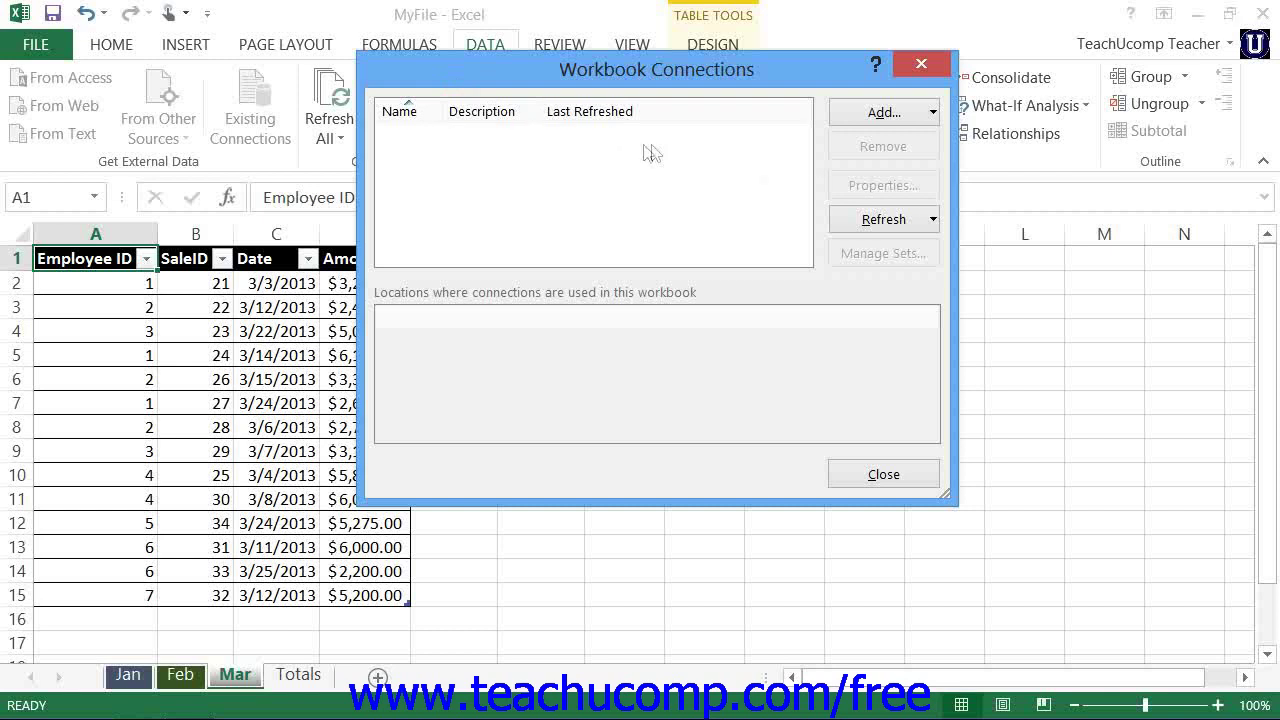
- Add the Jan_Sales table from the Tables list to the workbook Data Model
left_click(934, 116)
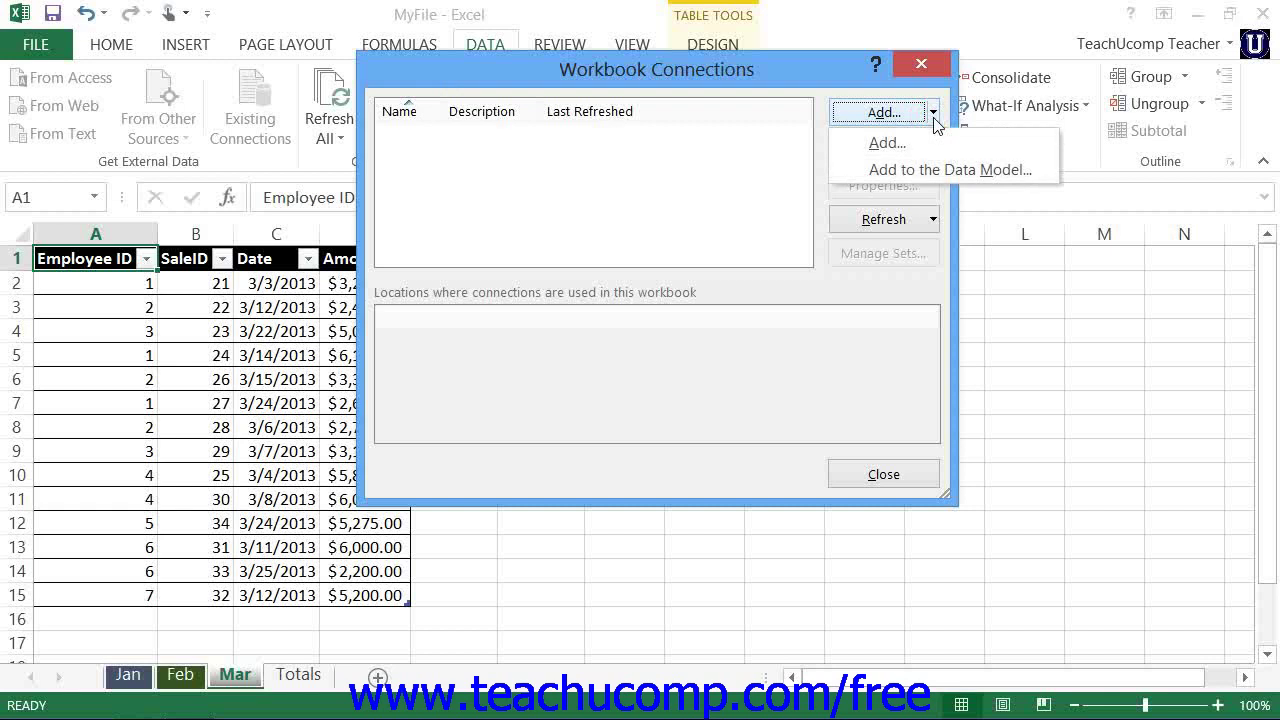
left_click(915, 170)
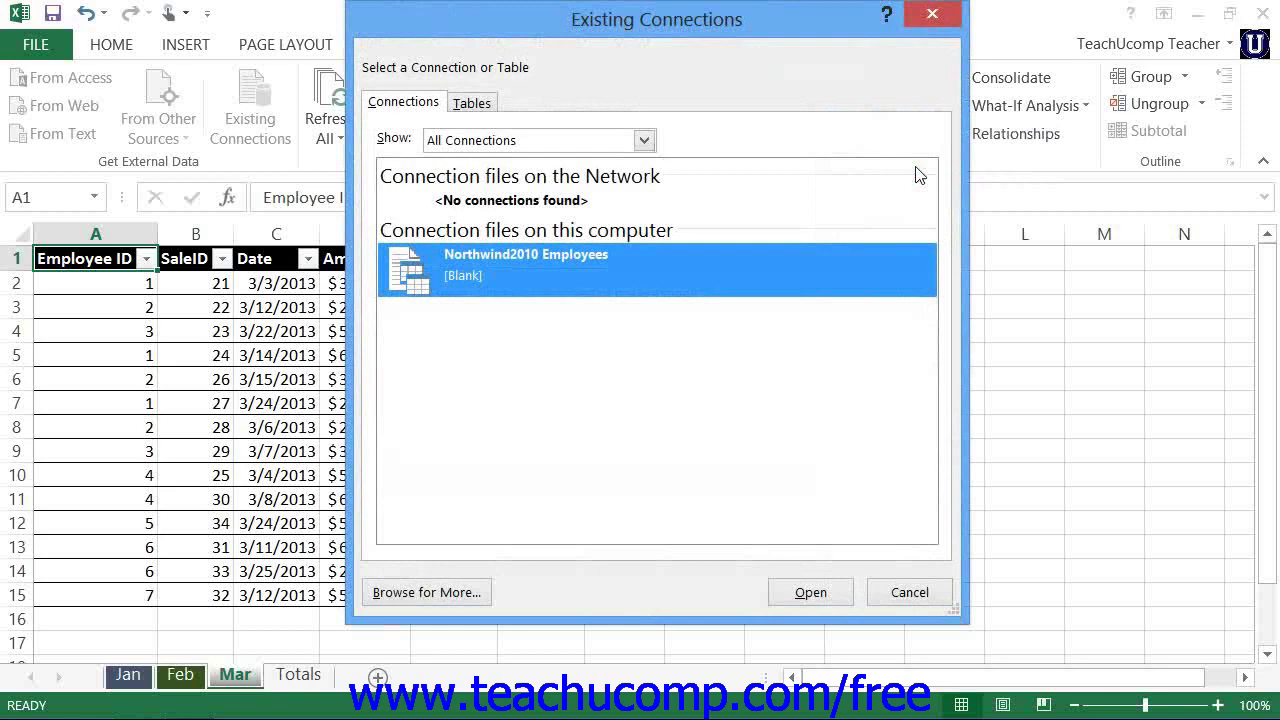
left_click(471, 104)
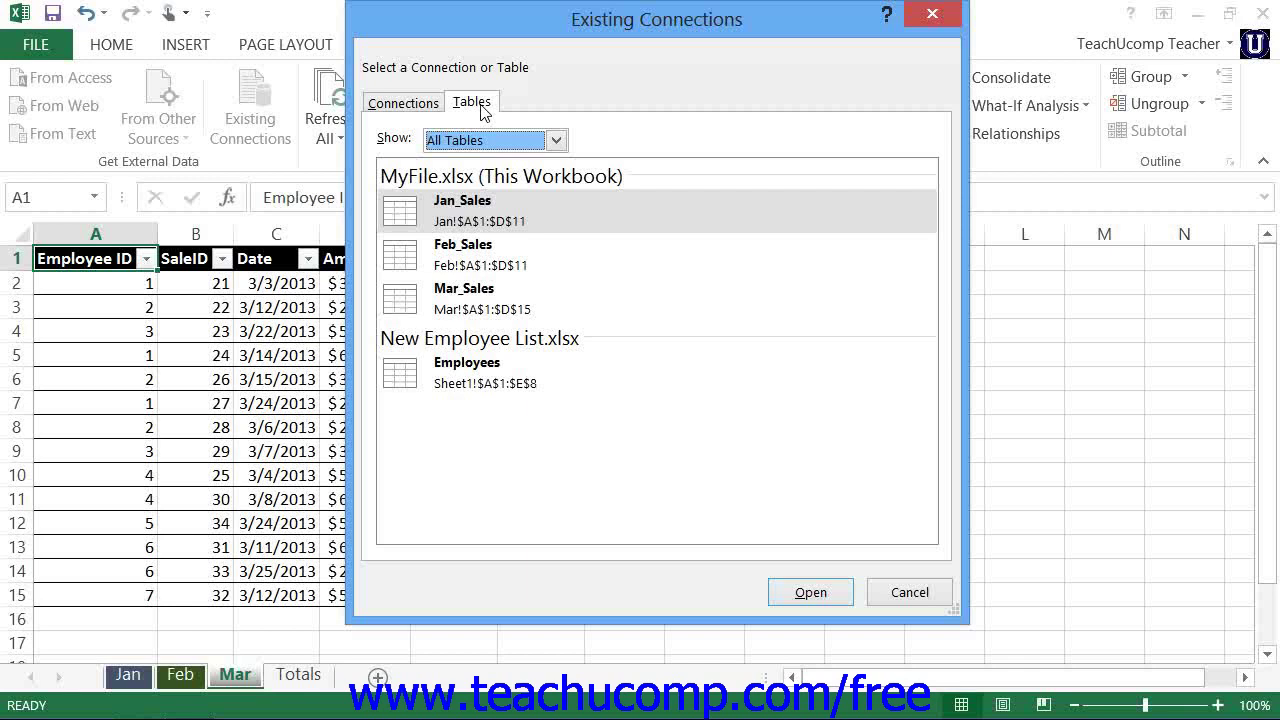
left_click(469, 210)
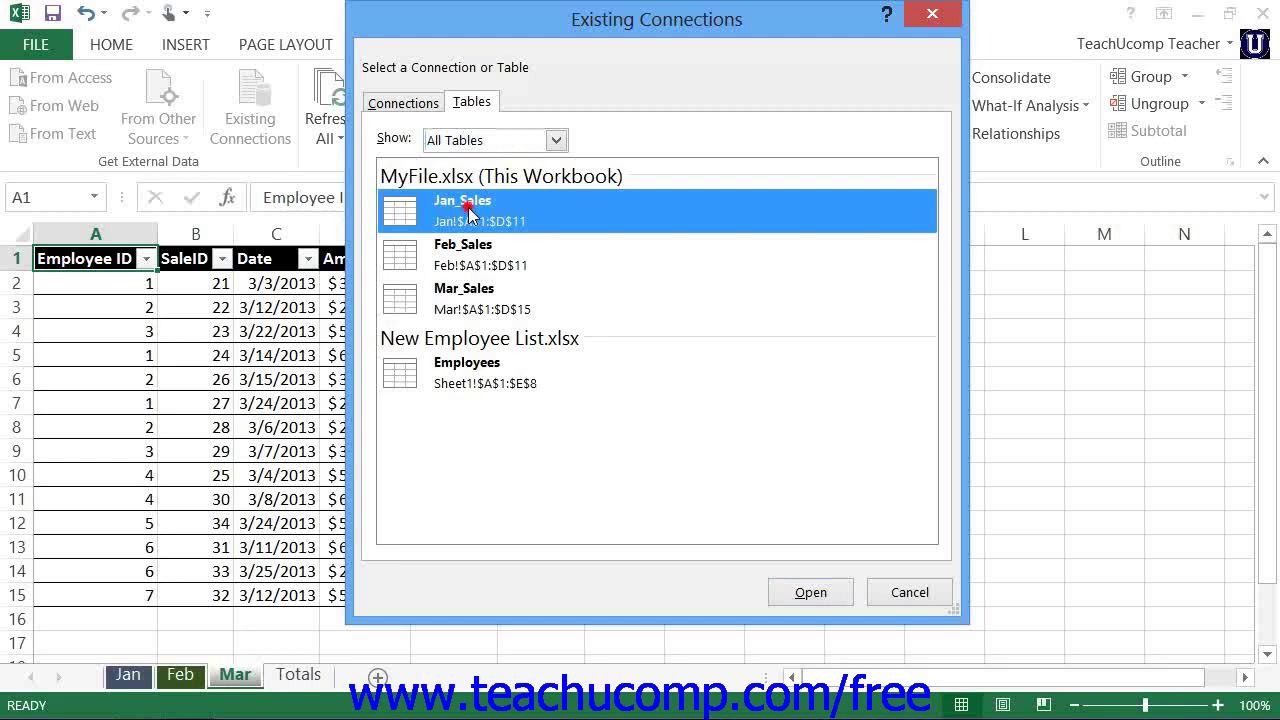
left_click(810, 593)
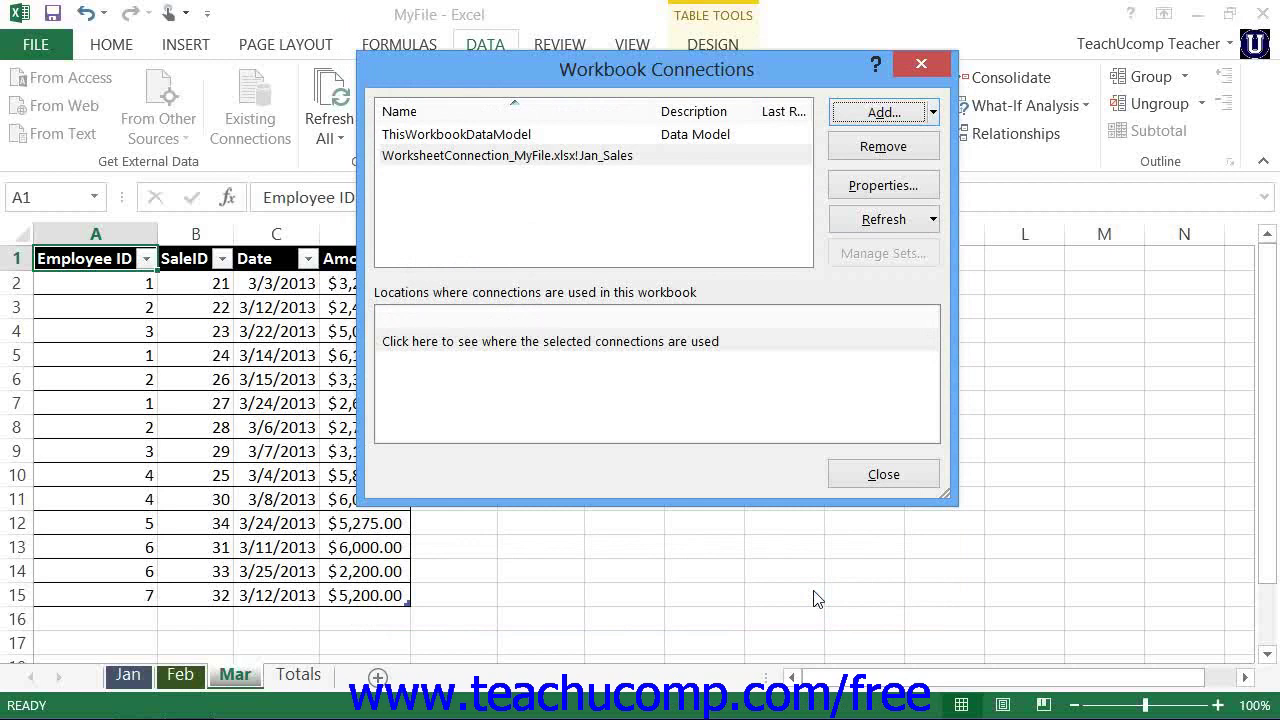
- Add the Feb_Sales table to the workbook Data Model
left_click(932, 111)
left_click(920, 168)
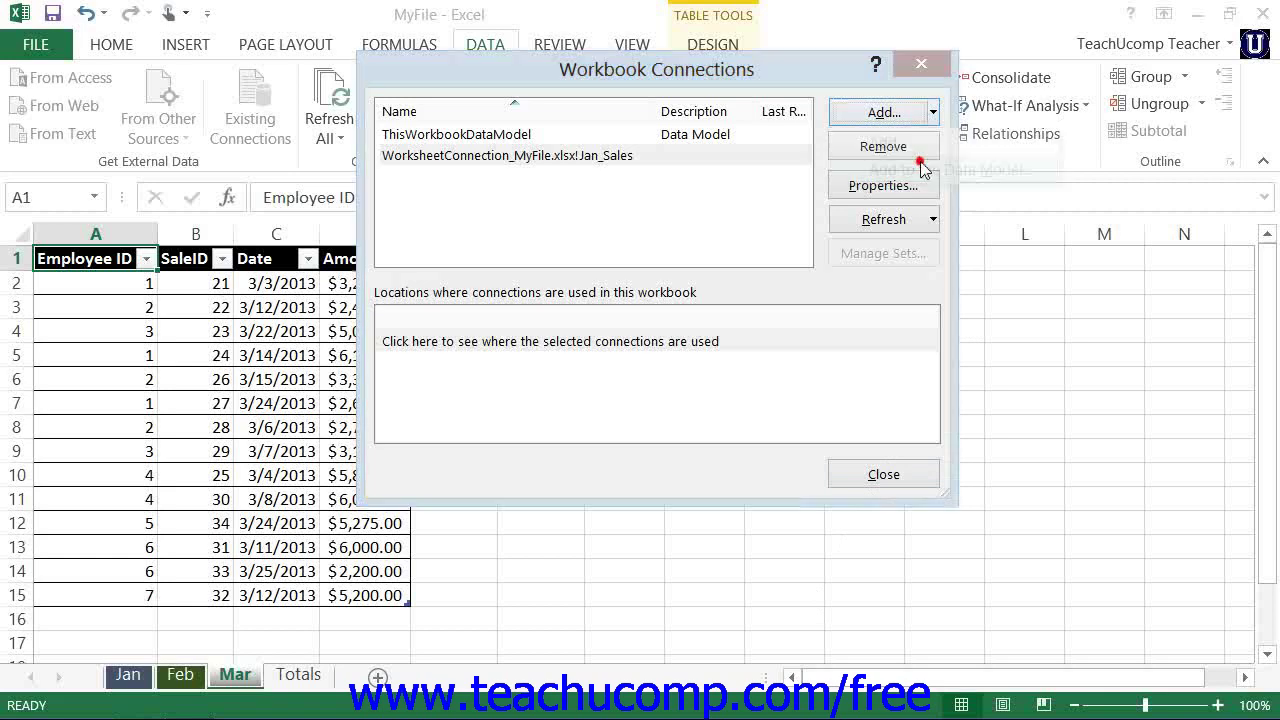
left_click(484, 106)
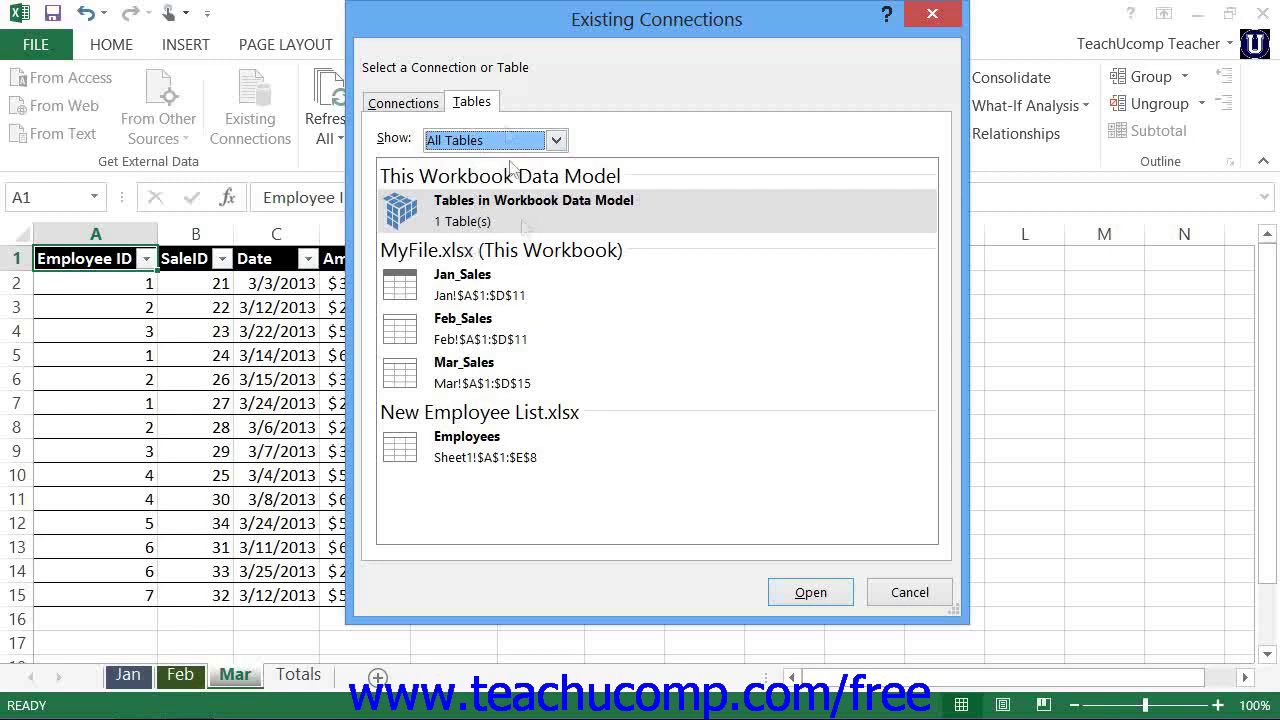
left_click(476, 326)
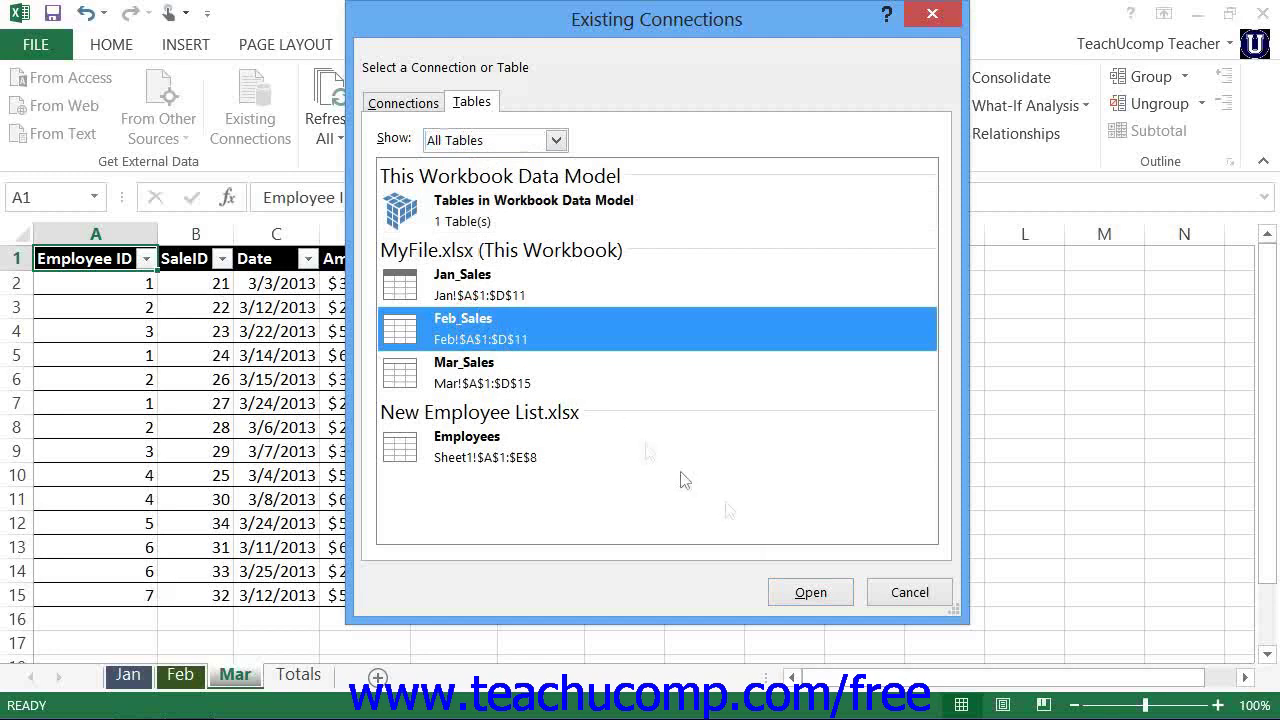
left_click(811, 593)
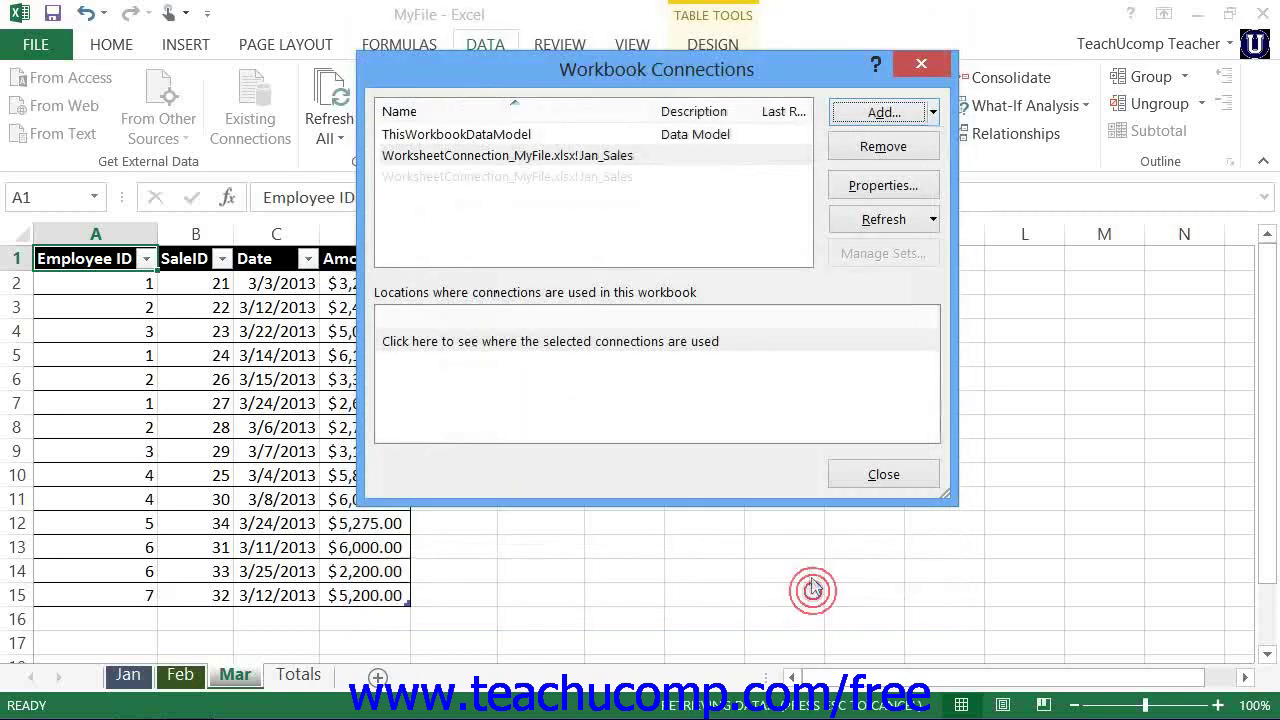
- Add the Mar_Sales table to the workbook Data Model
left_click(931, 113)
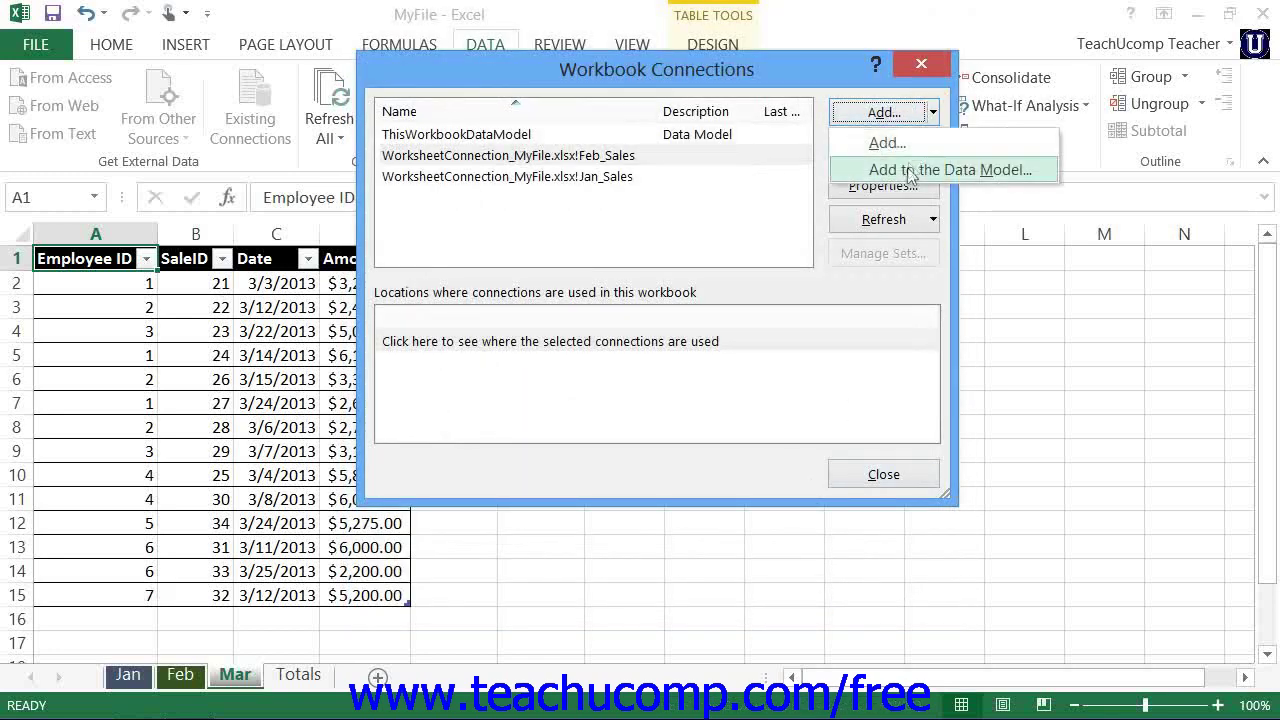
left_click(905, 166)
left_click(485, 108)
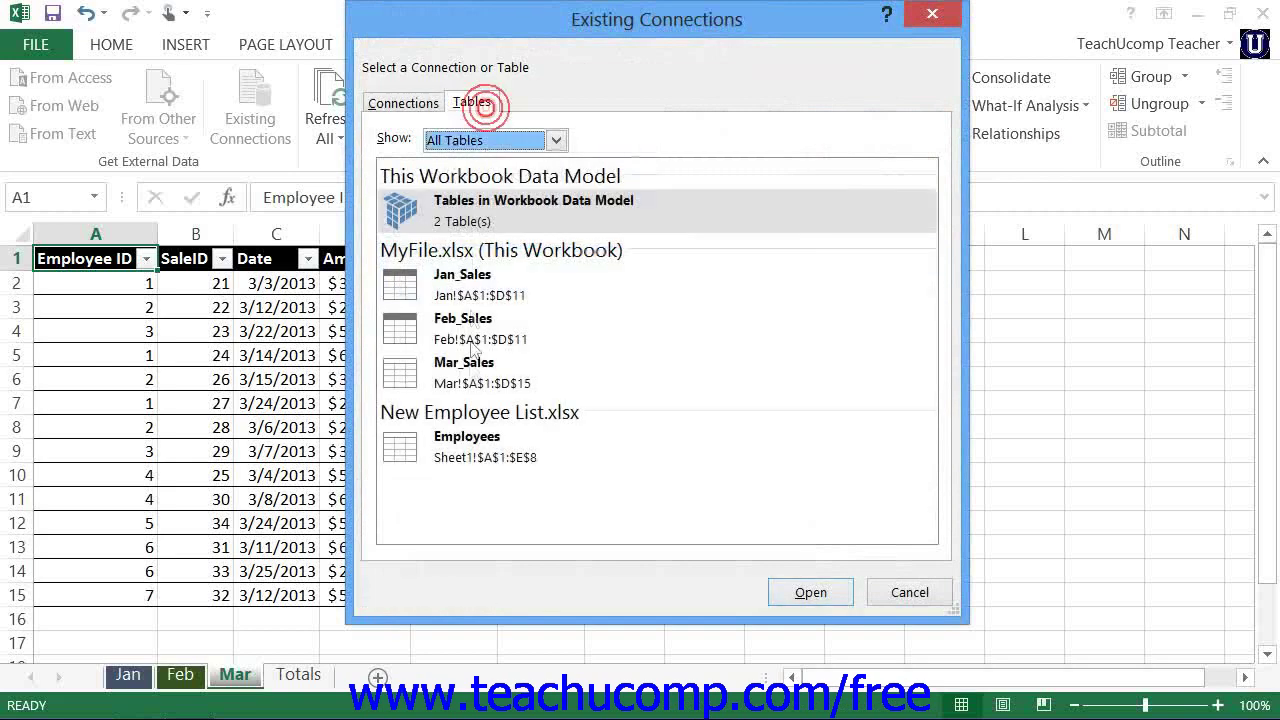
left_click(457, 368)
left_click(800, 594)
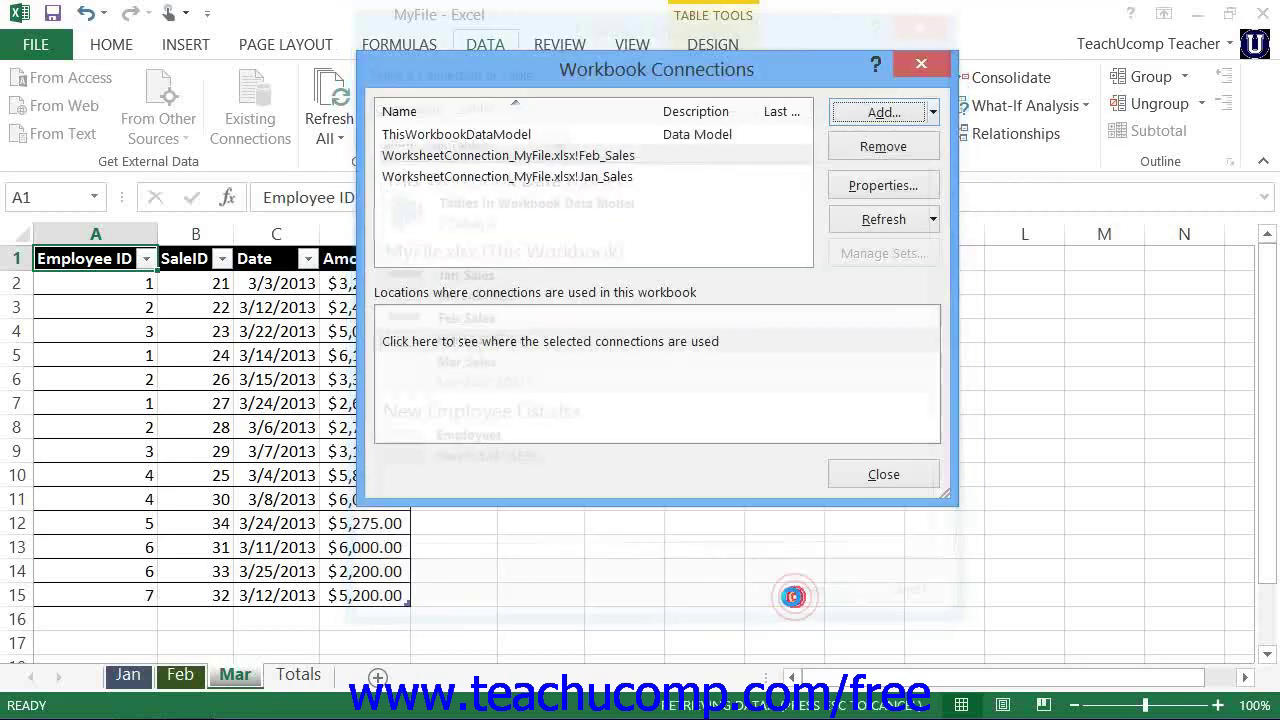
- Start adding another table to the Data Model, selecting the external Employees table
left_click(933, 112)
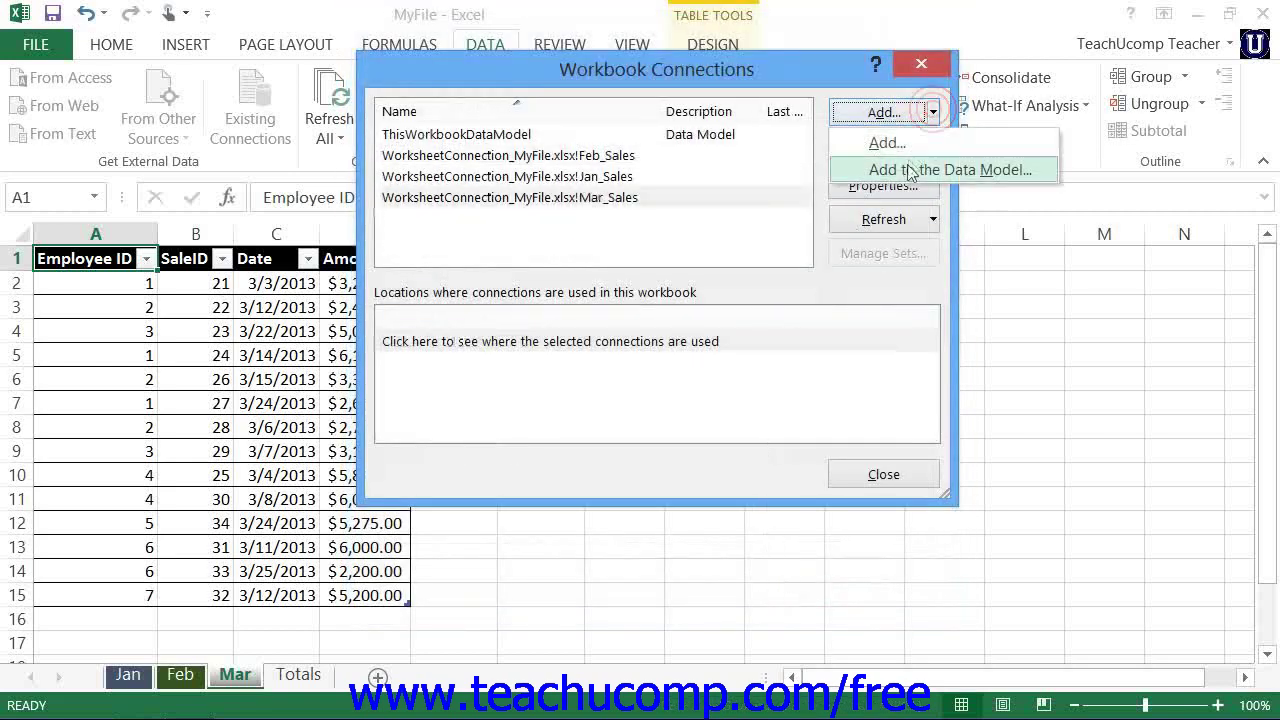
left_click(905, 166)
left_click(482, 100)
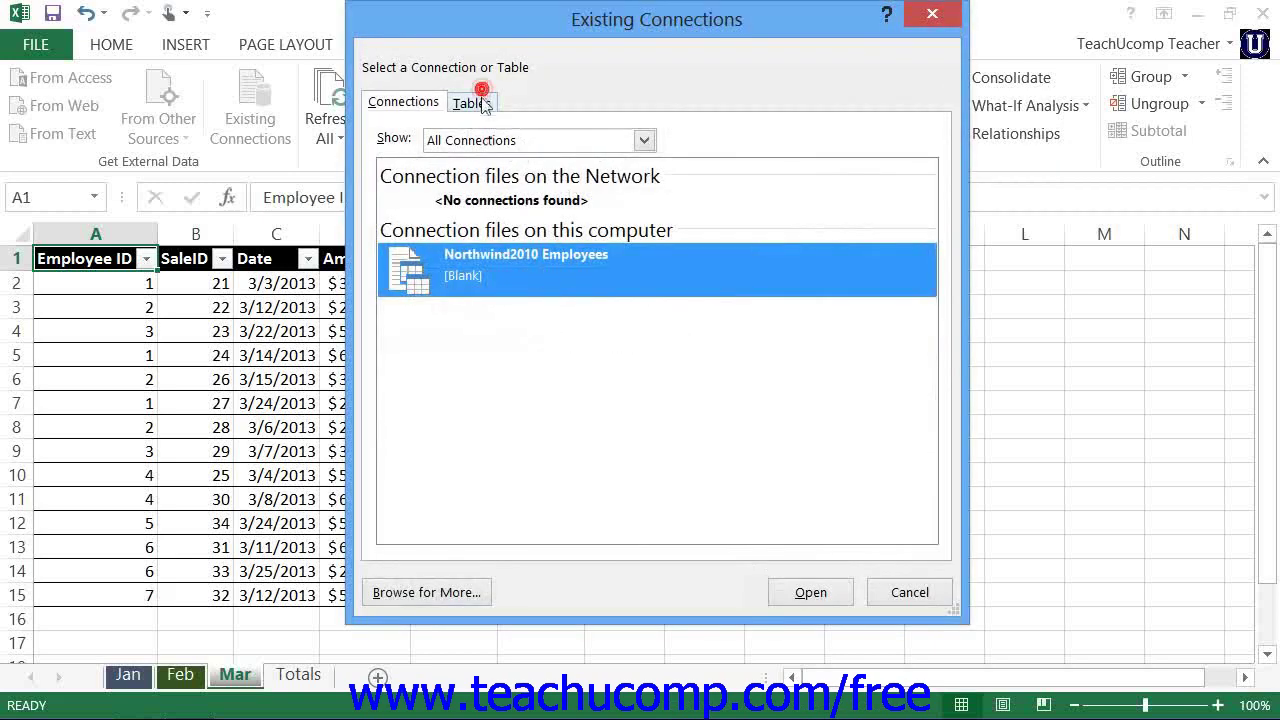
left_click(461, 448)
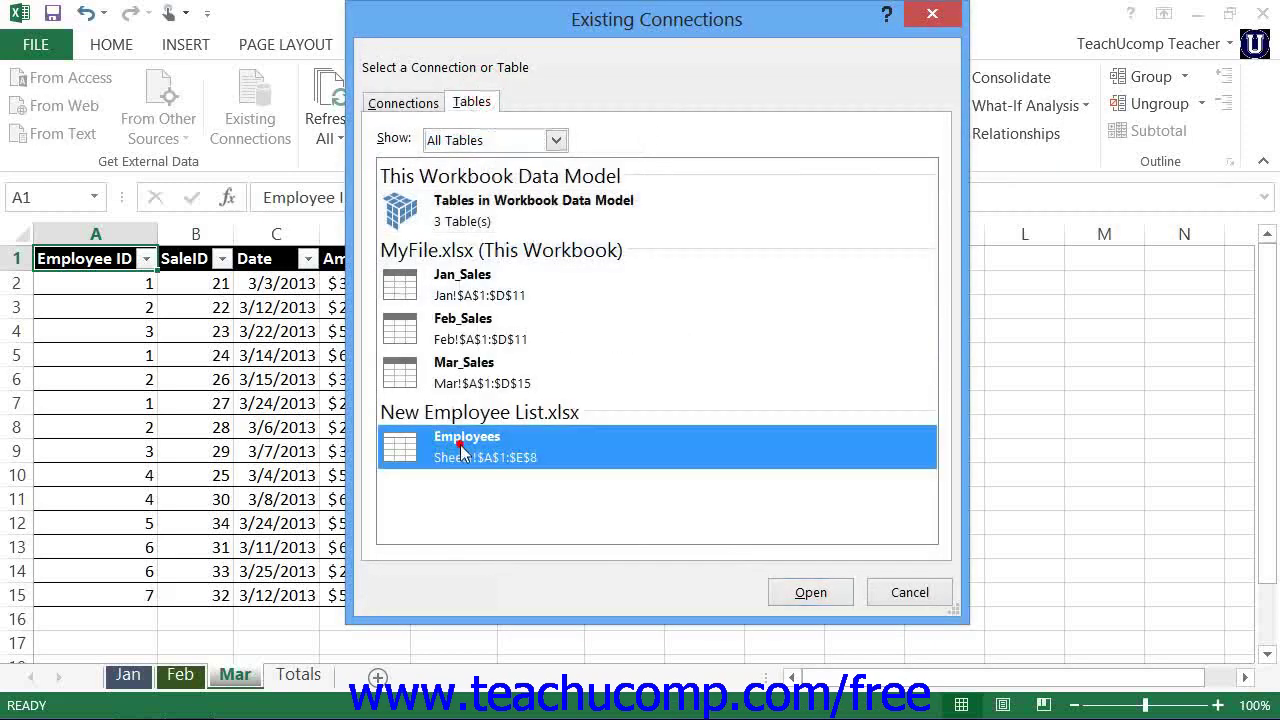
- Confirm the Employees table into the Data Model and close Workbook Connections
left_click(803, 594)
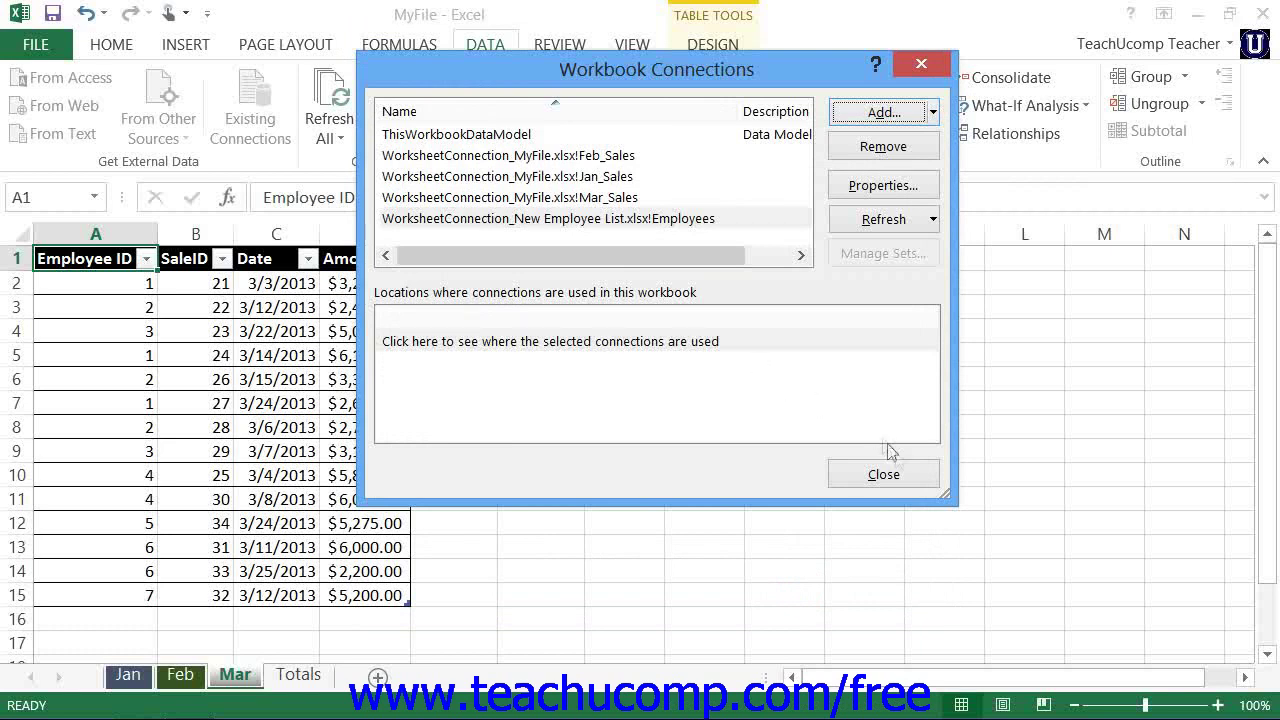
left_click(884, 475)
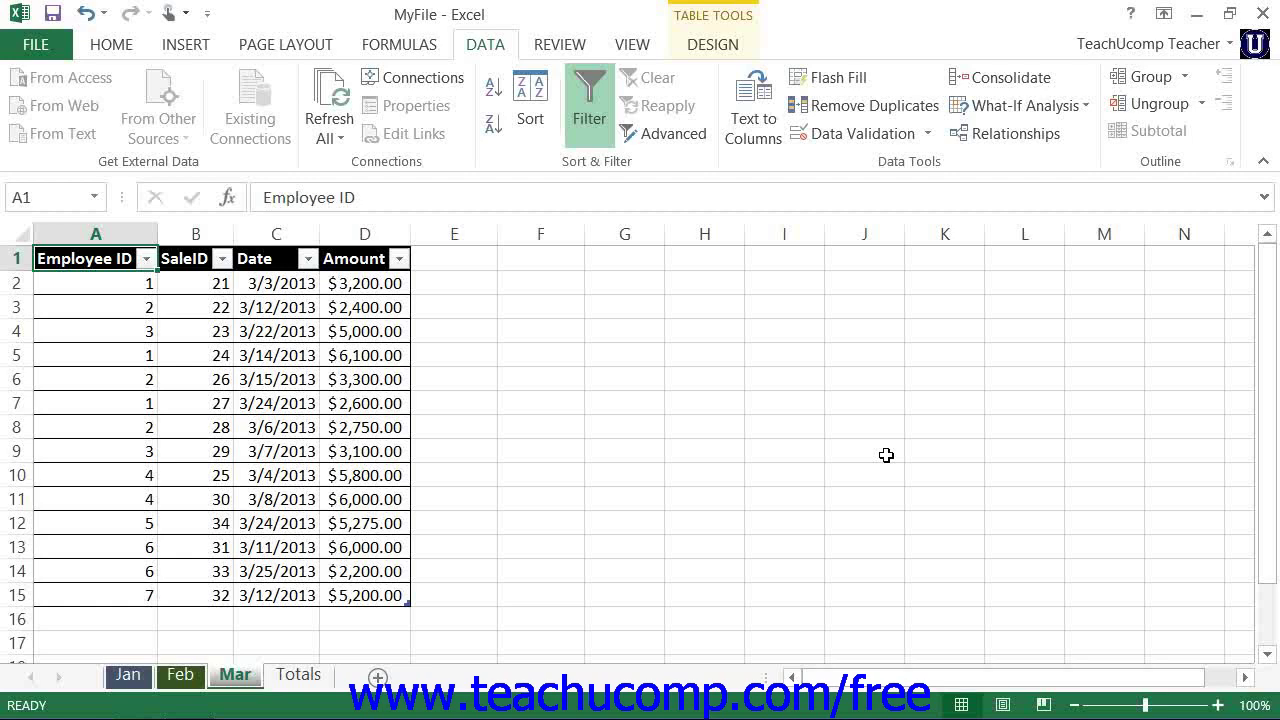
- Create a PivotTable whose external source is Tables in Workbook Data Model (ThisWorkbookDataModel)
left_click(186, 45)
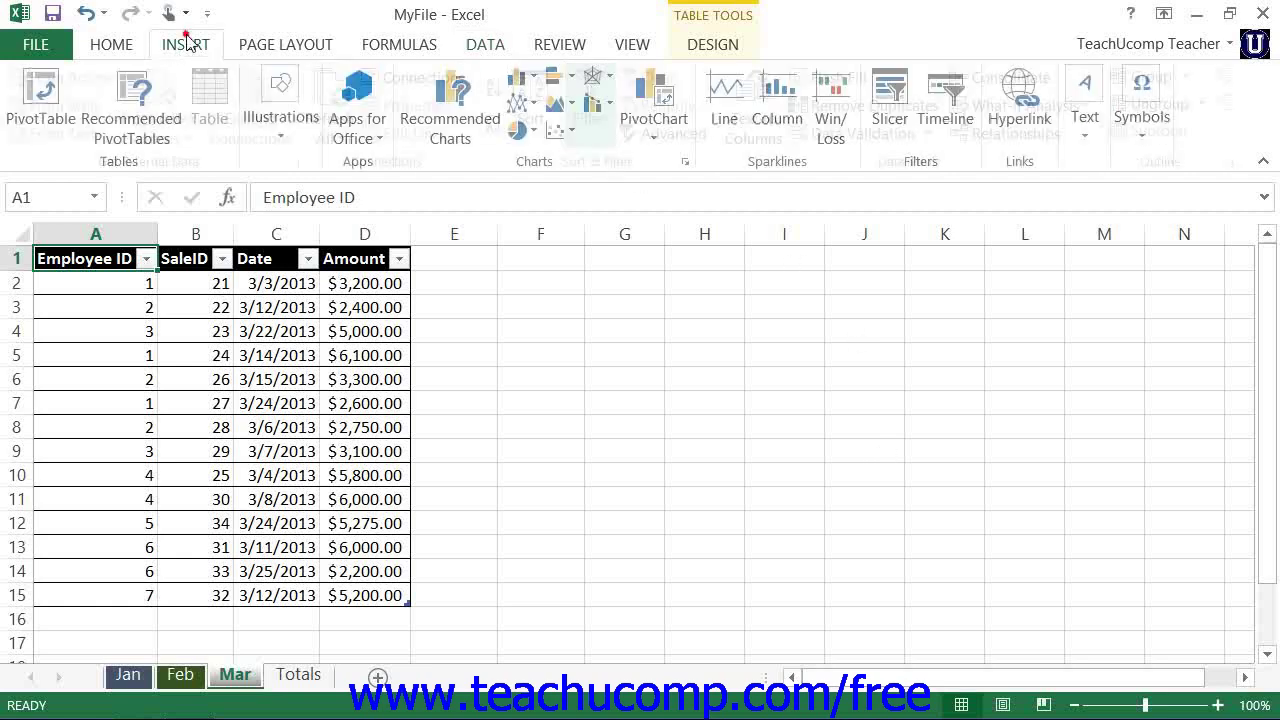
left_click(40, 95)
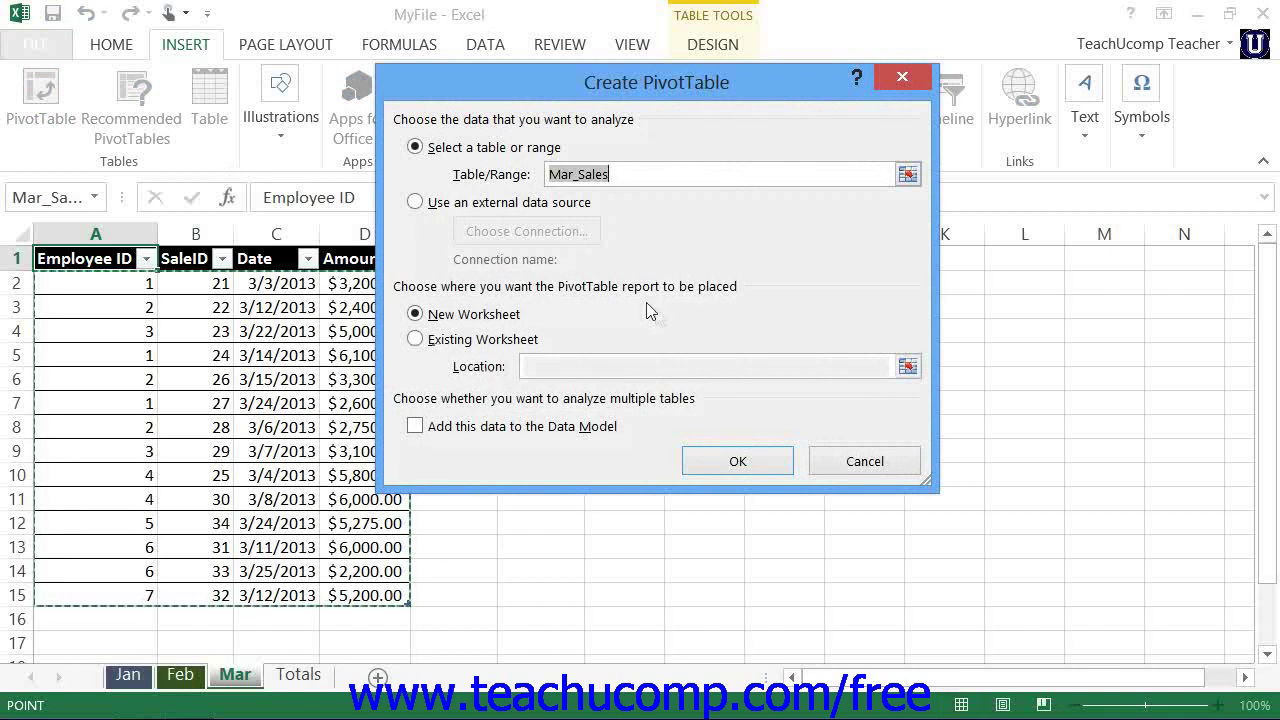
left_click(418, 202)
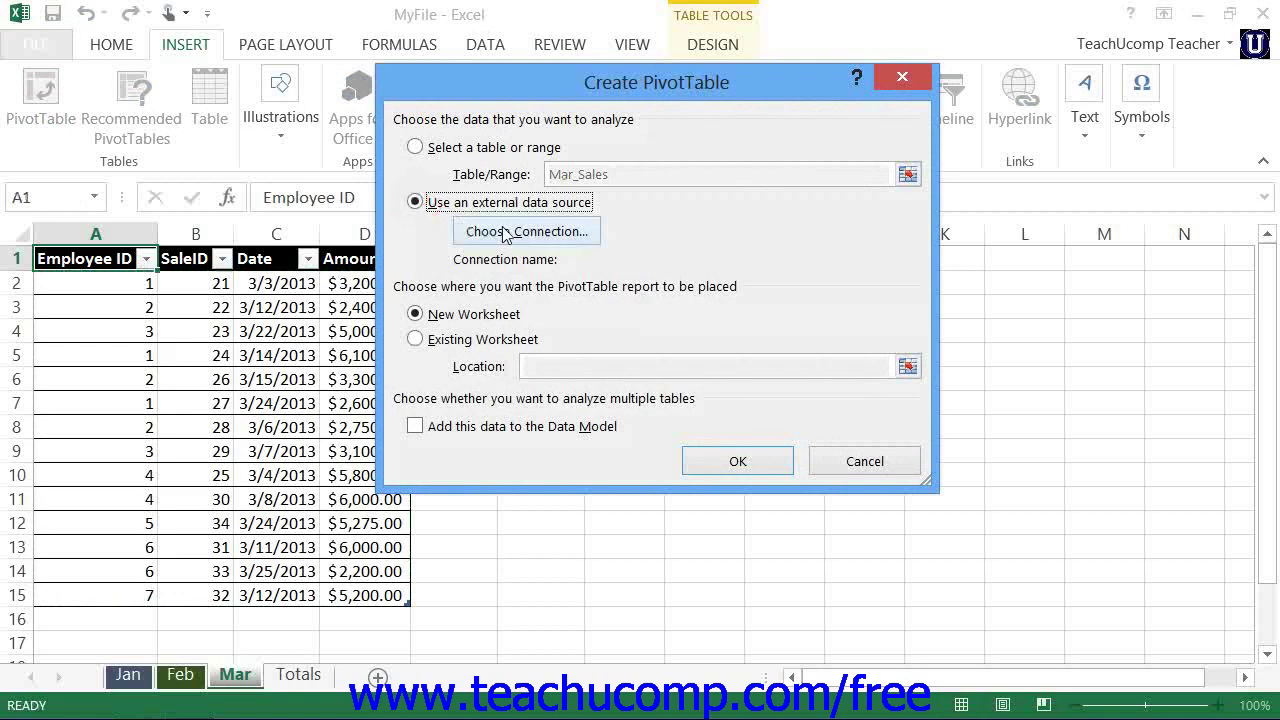
left_click(505, 232)
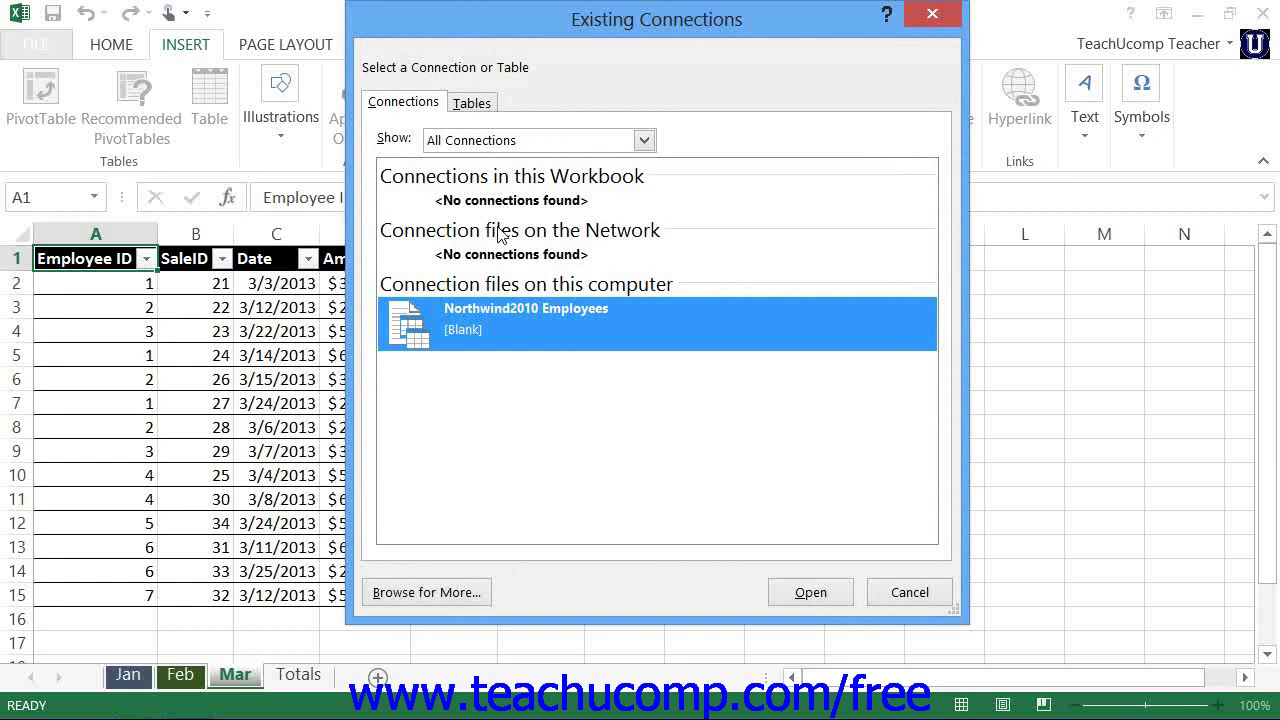
left_click(472, 104)
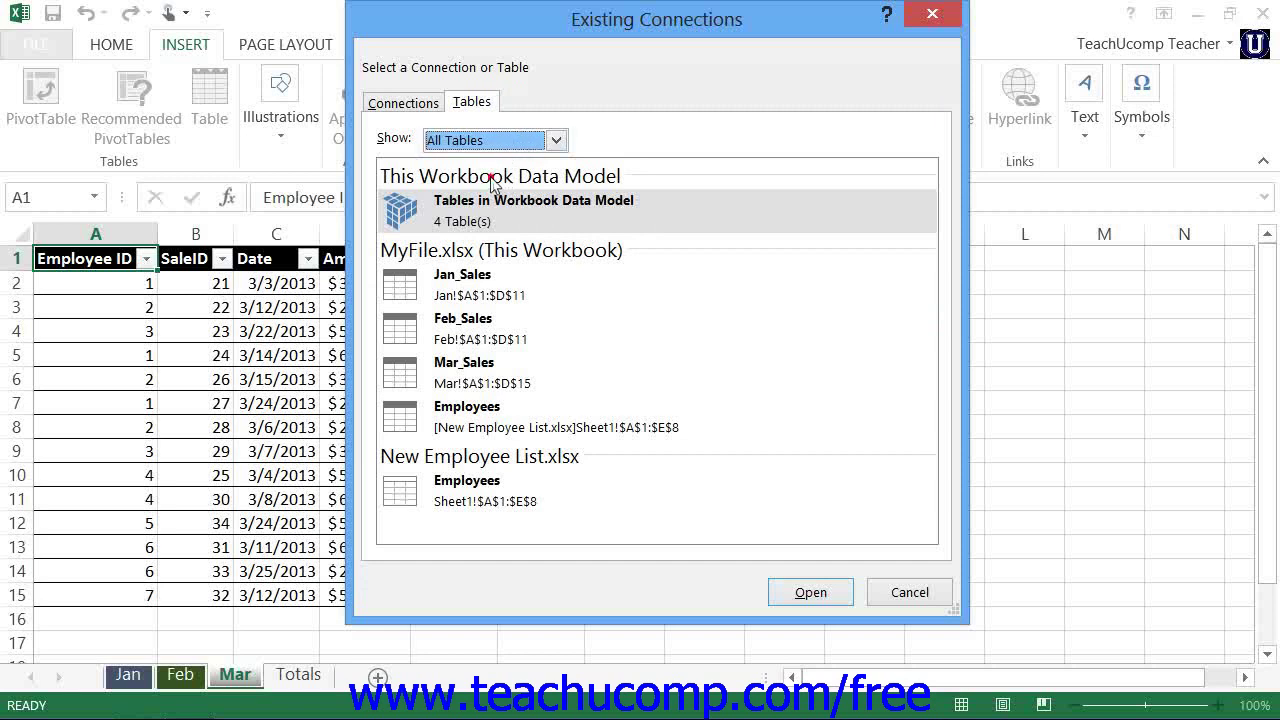
left_click(497, 212)
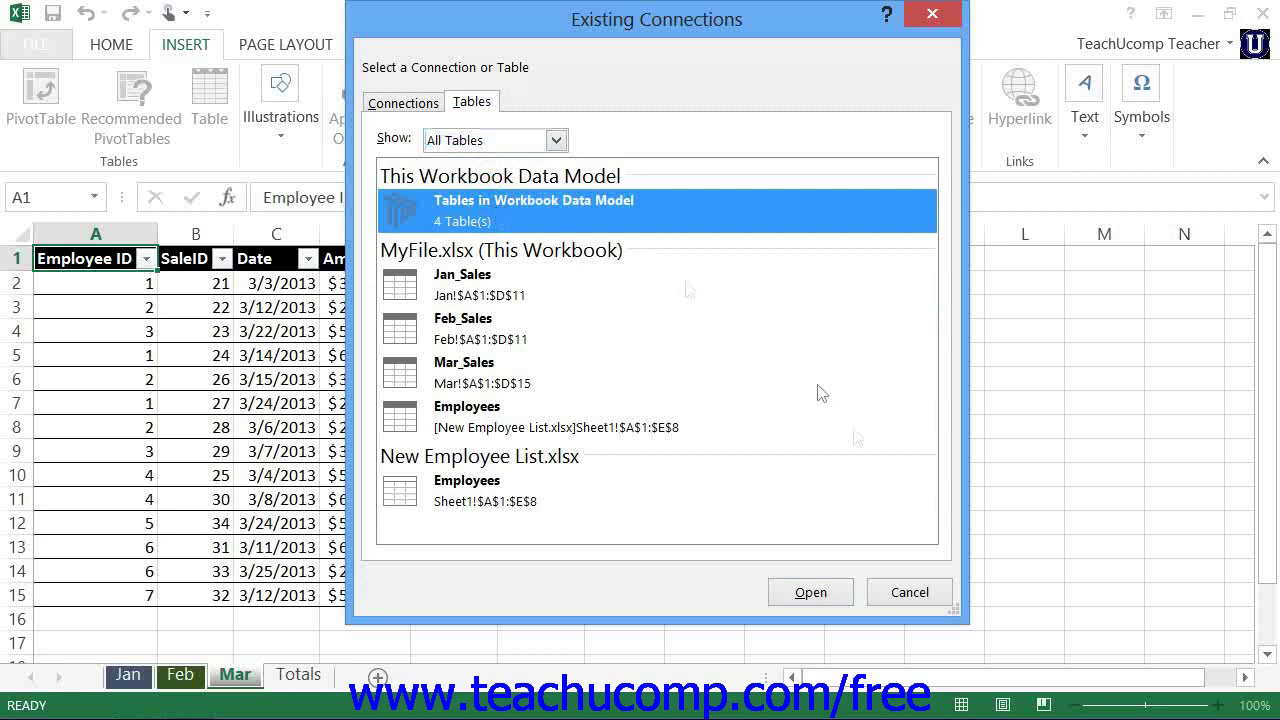
left_click(810, 593)
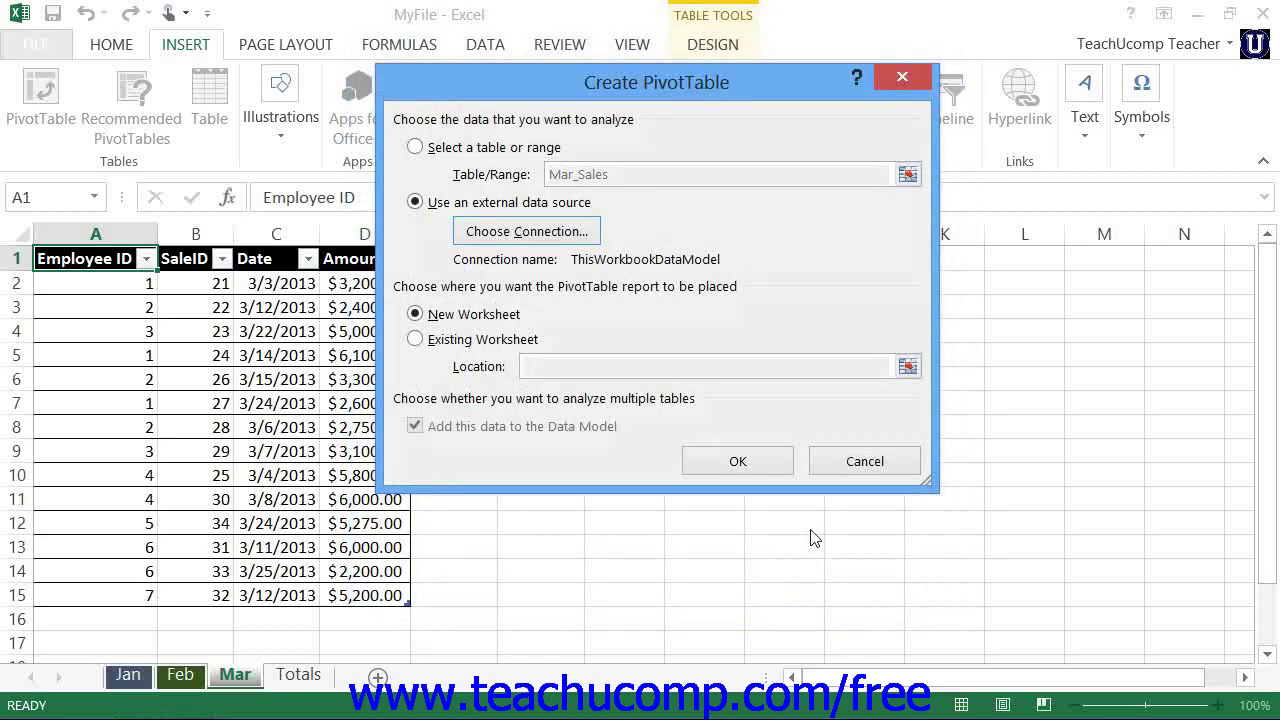